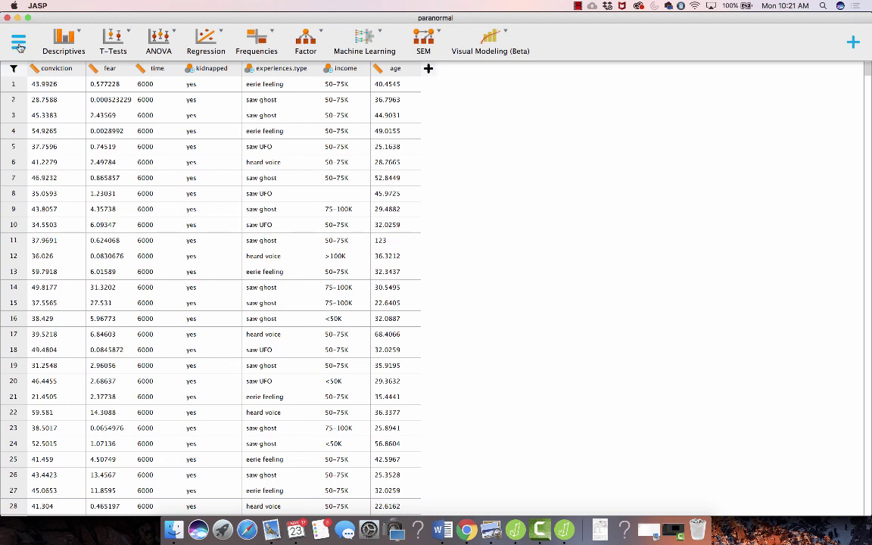
- Browse the options for opening a data file, then close the file picker without opening anything
left_click(19, 44)
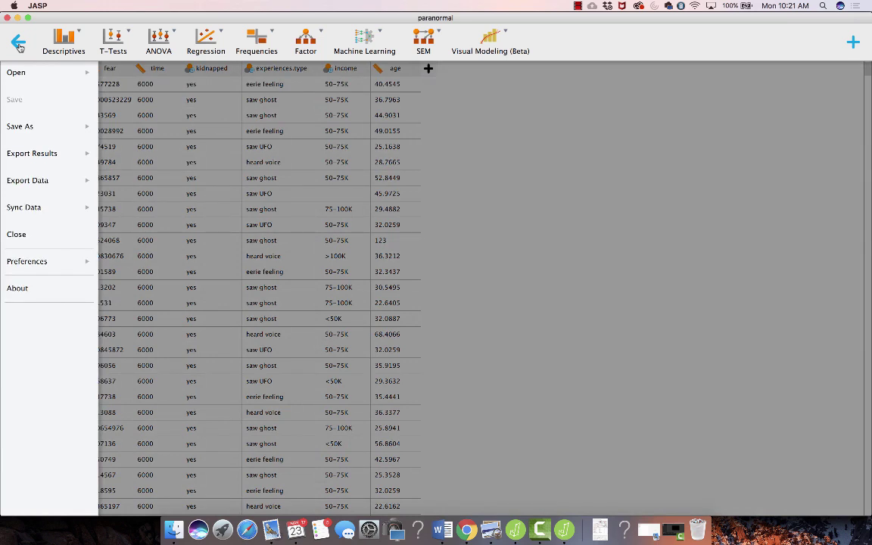
left_click(17, 75)
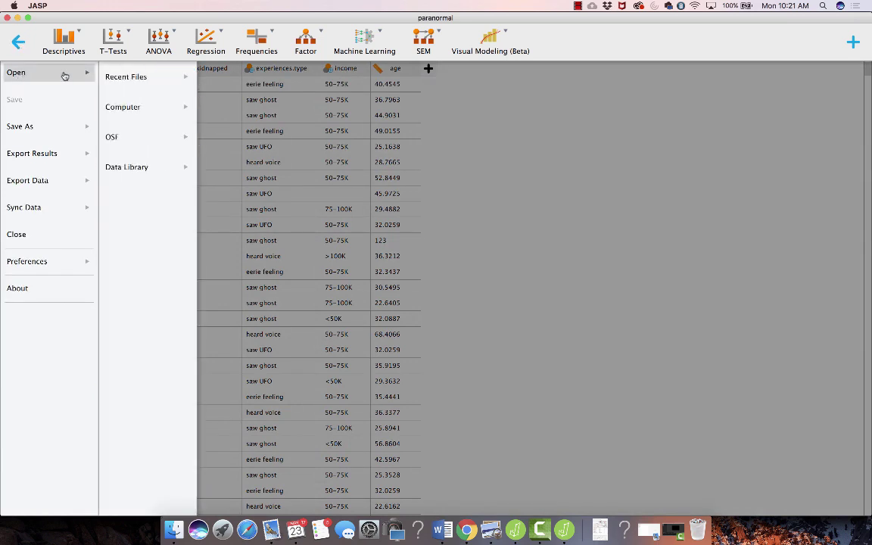
left_click(141, 108)
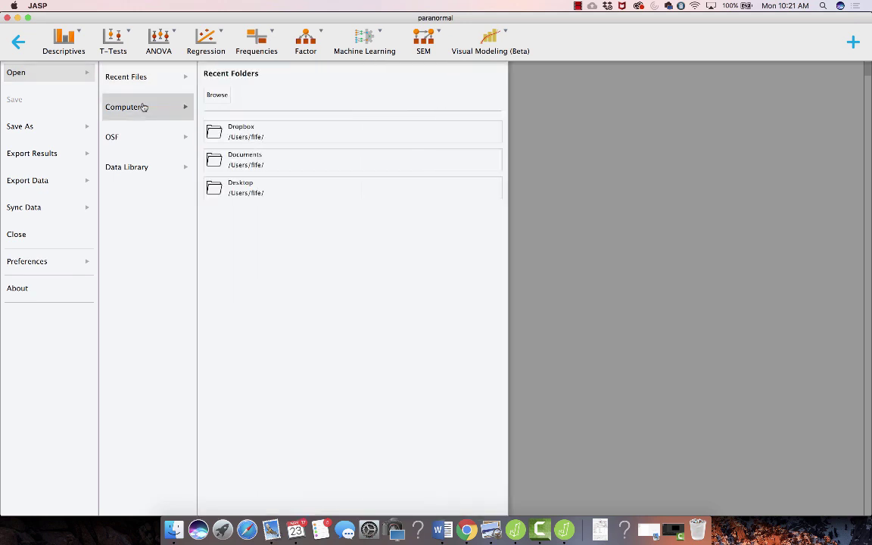
left_click(218, 95)
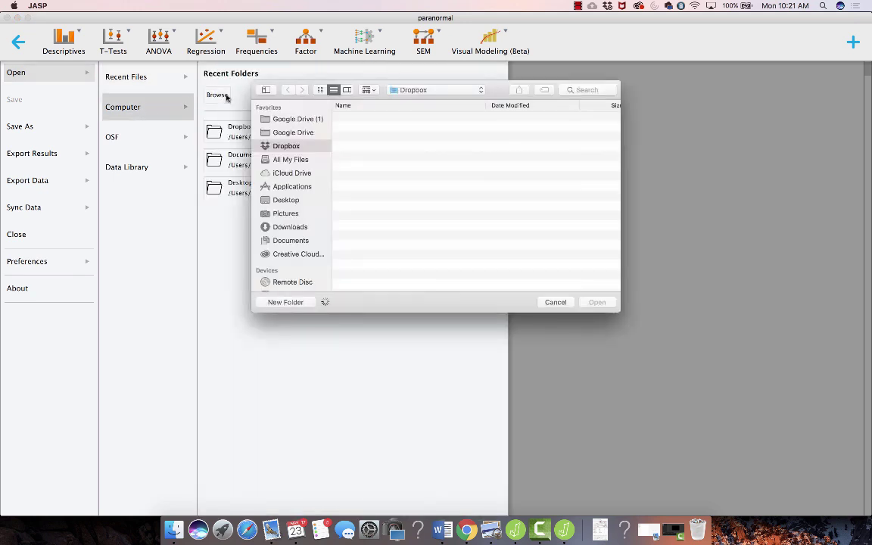
left_click(561, 301)
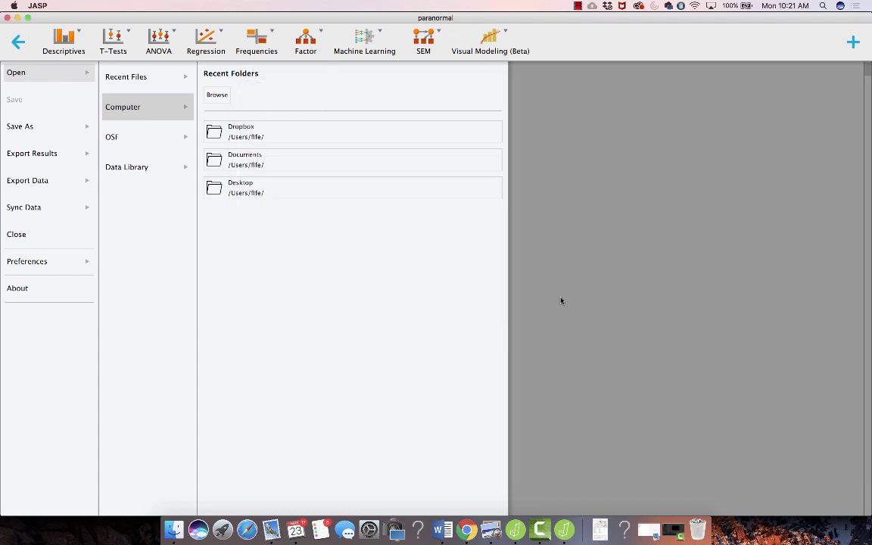
left_click(561, 301)
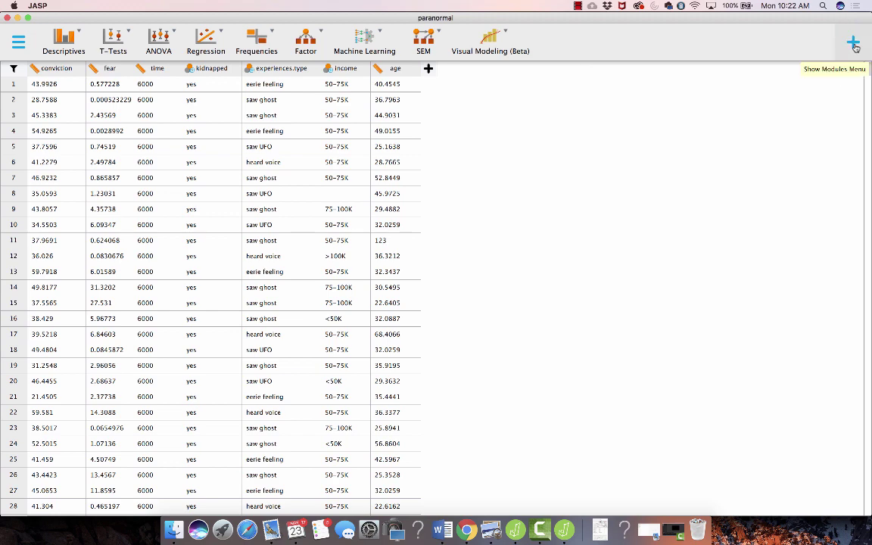
- Check the available modules list, then bring up the Visual Modeling (Beta) analyses
left_click(854, 45)
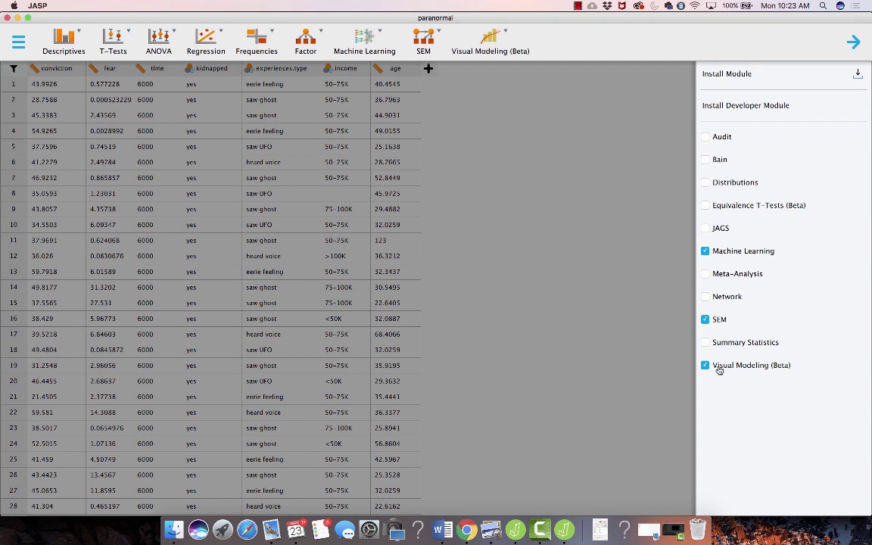
left_click(852, 43)
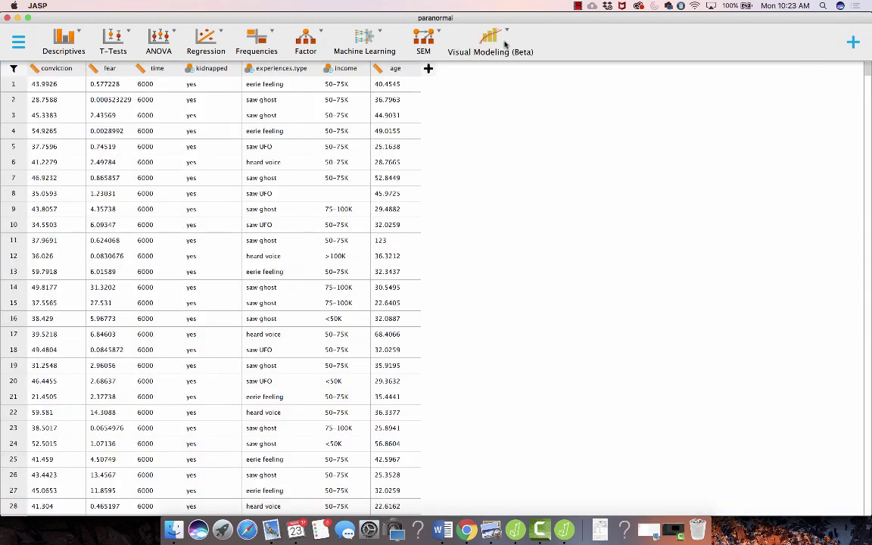
left_click(505, 44)
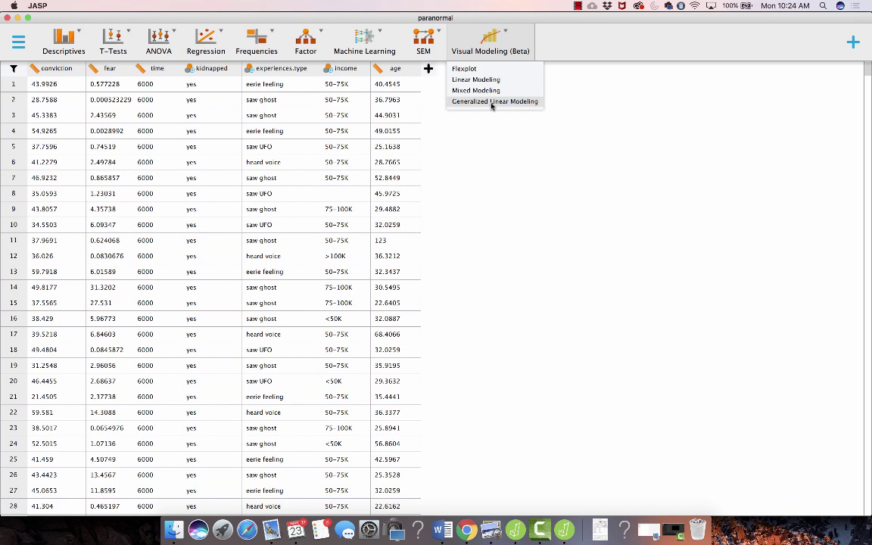
- Create a new Flexplot analysis and select the conviction variable
left_click(464, 69)
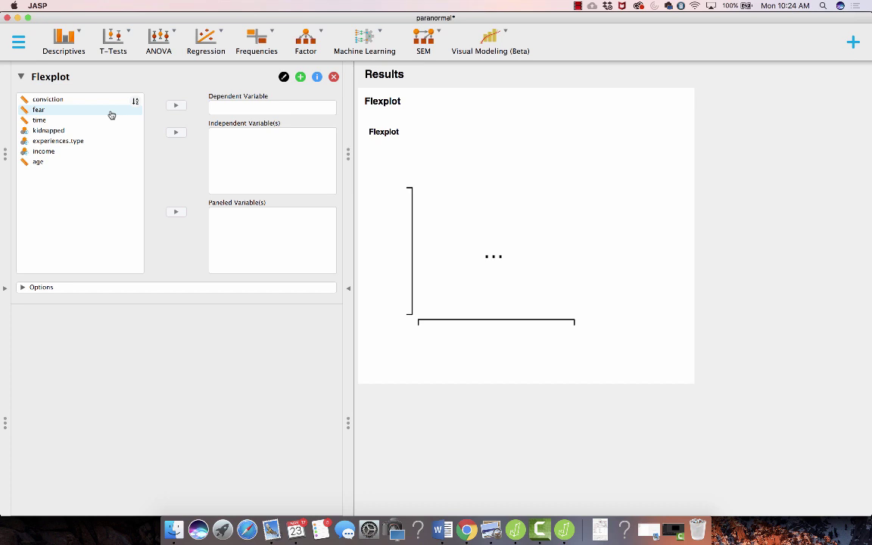
left_click(65, 100)
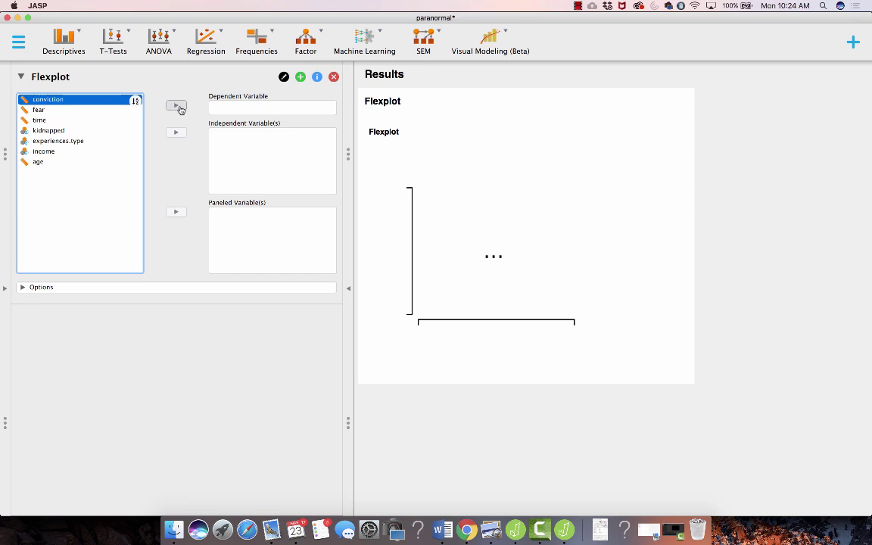
- Set conviction as the Flexplot dependent variable to draw its two-peaked histogram
left_click(177, 107)
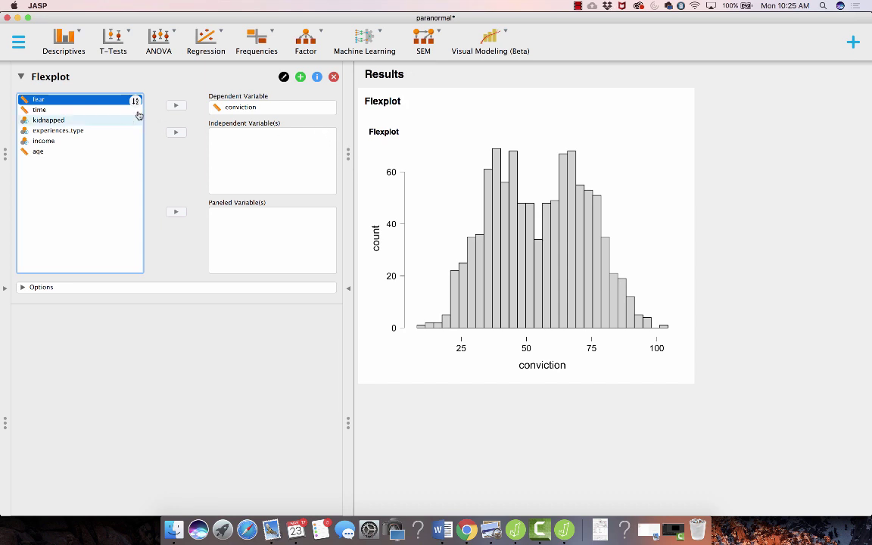
- Replace conviction with fear as dependent variable, giving a right-skewed histogram peaking near 0
left_click(178, 110)
left_click(178, 110)
left_click(178, 109)
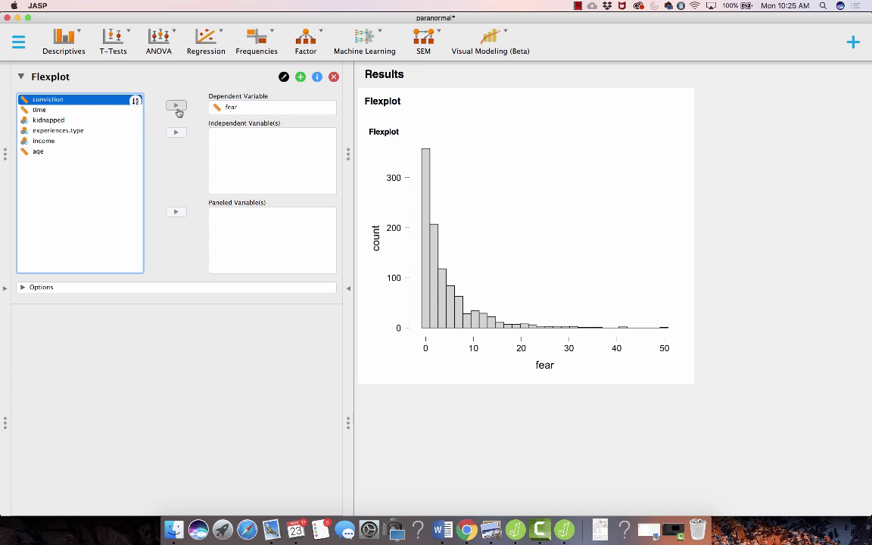
- Replace fear with time as dependent variable, producing a single bar at 6000
left_click(50, 112)
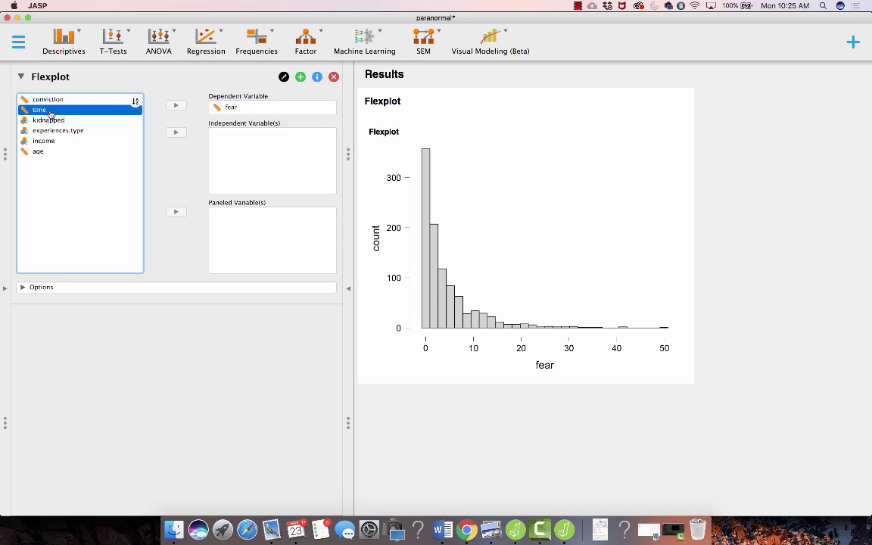
left_click(176, 106)
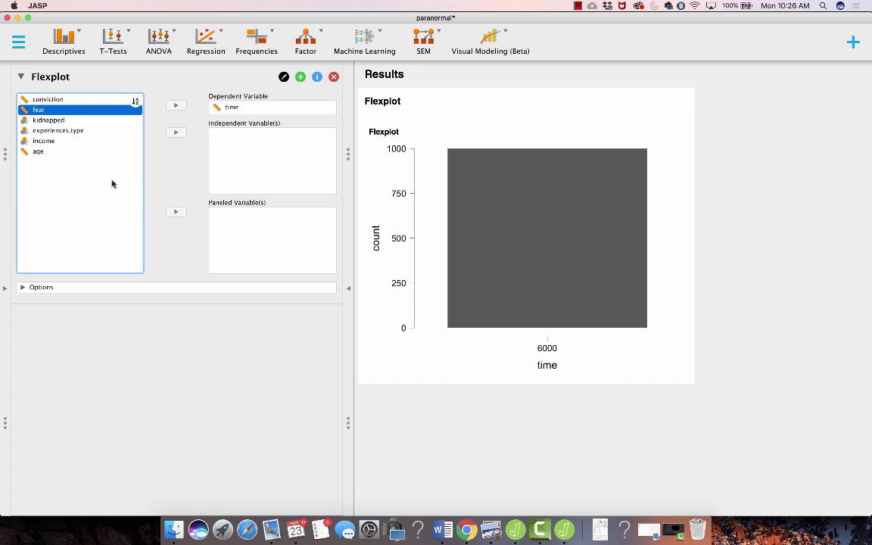
- Make kidnapped the dependent variable in place of time, charting yes versus no counts
left_click(76, 127)
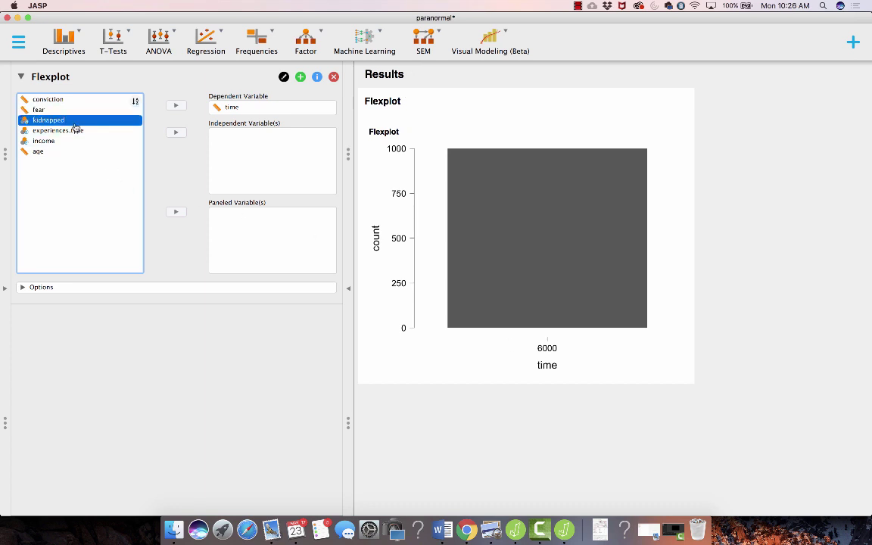
left_click(176, 107)
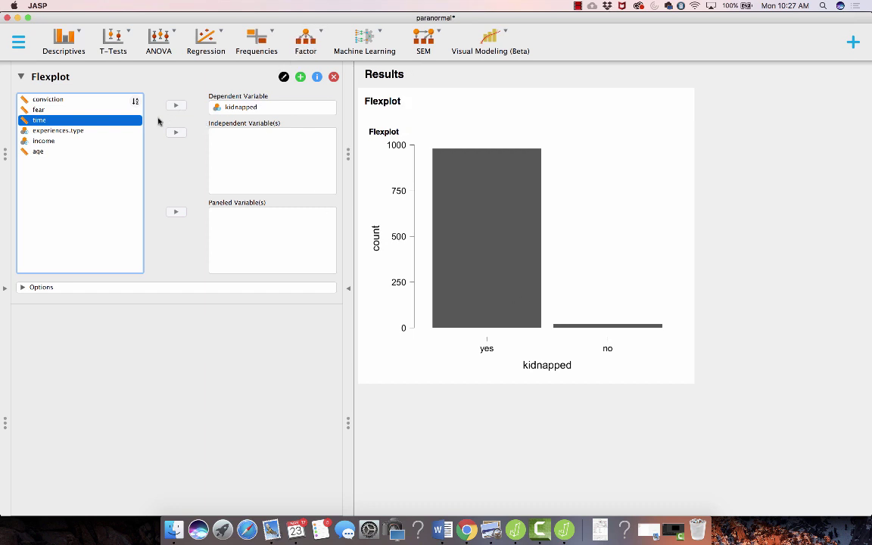
- Swap experiences.type in for kidnapped, charting counts from saw ghost down to presence watching
left_click(49, 129)
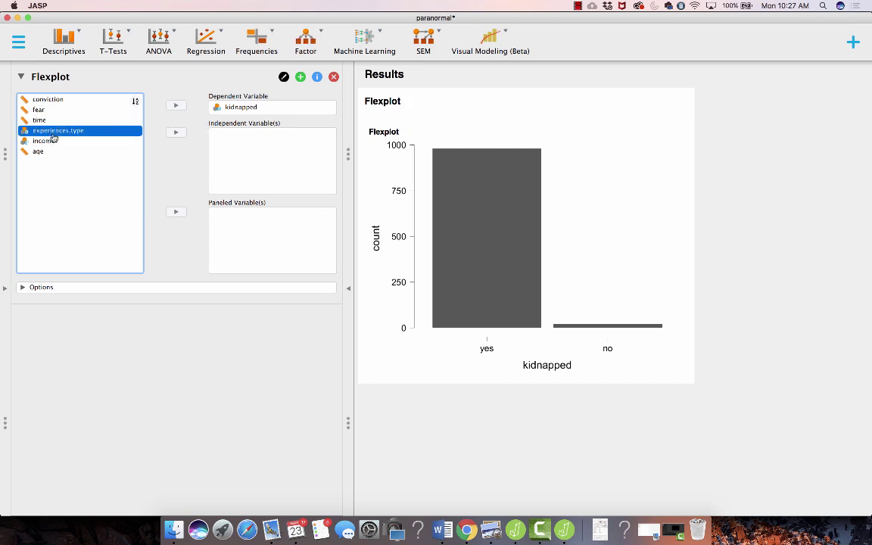
left_click(177, 106)
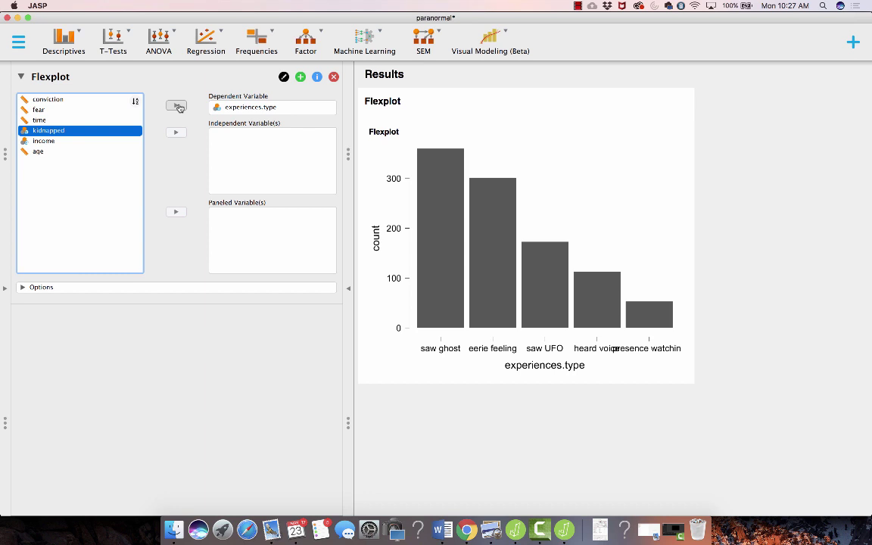
left_click(21, 44)
left_click(20, 44)
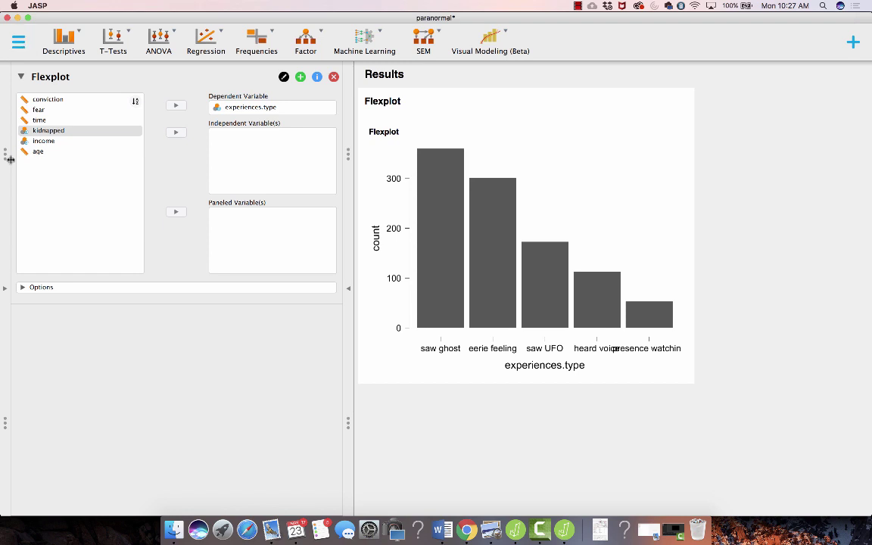
left_click(5, 288)
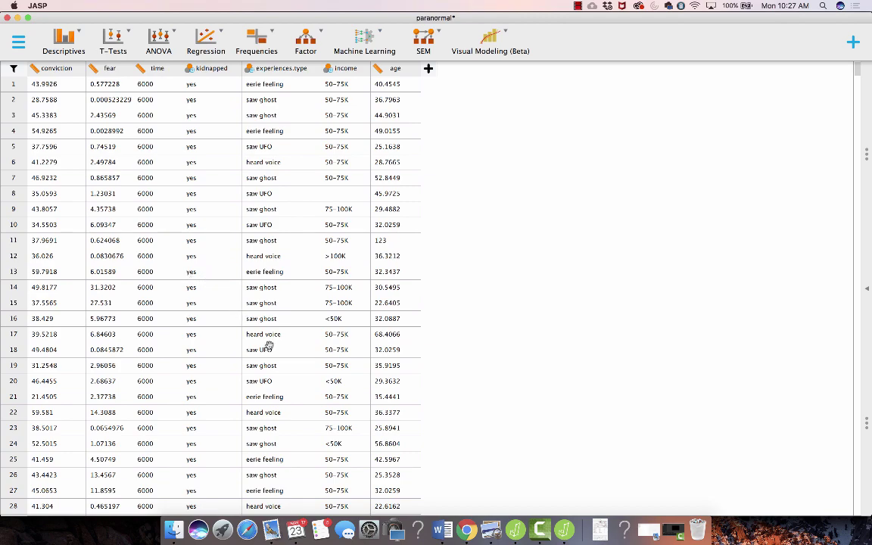
scroll(284, 394, "down", 8)
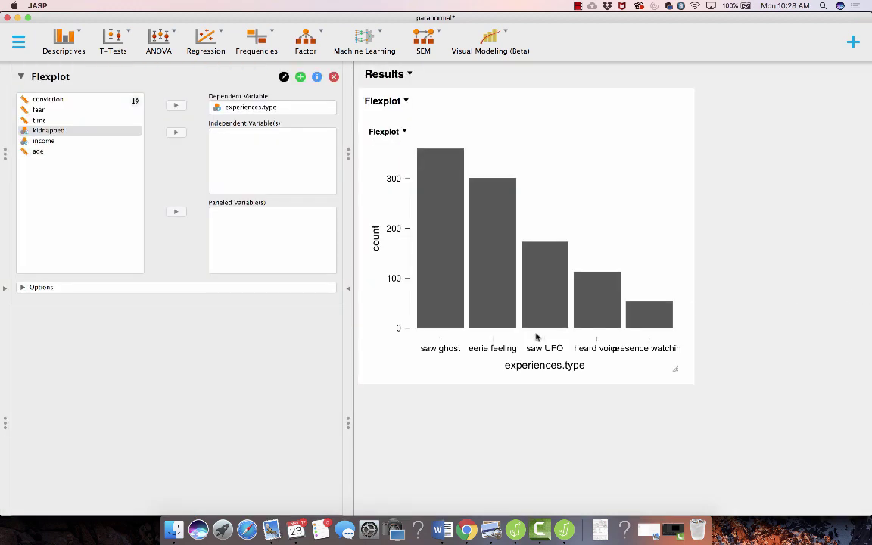
left_click_drag(673, 364, 815, 460)
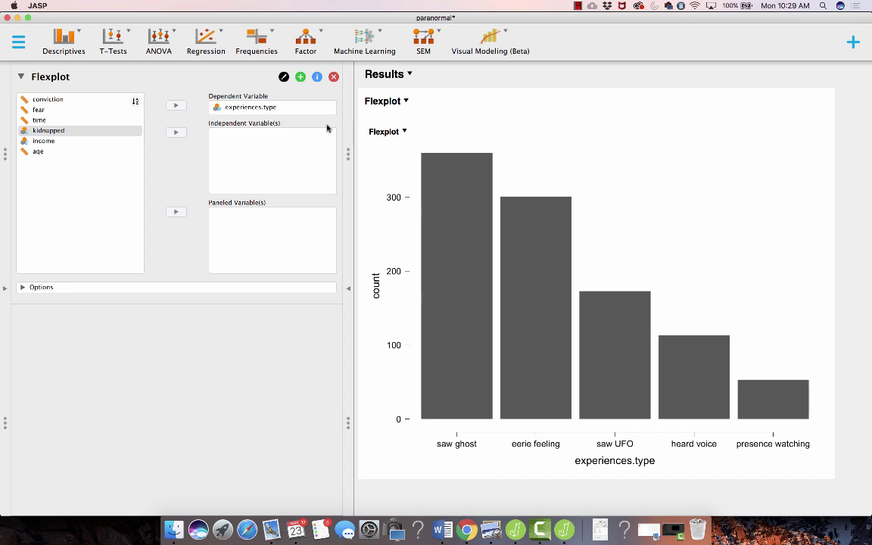
- Put age in place of experiences.type as dependent variable and maximise the JASP window
left_click(265, 109)
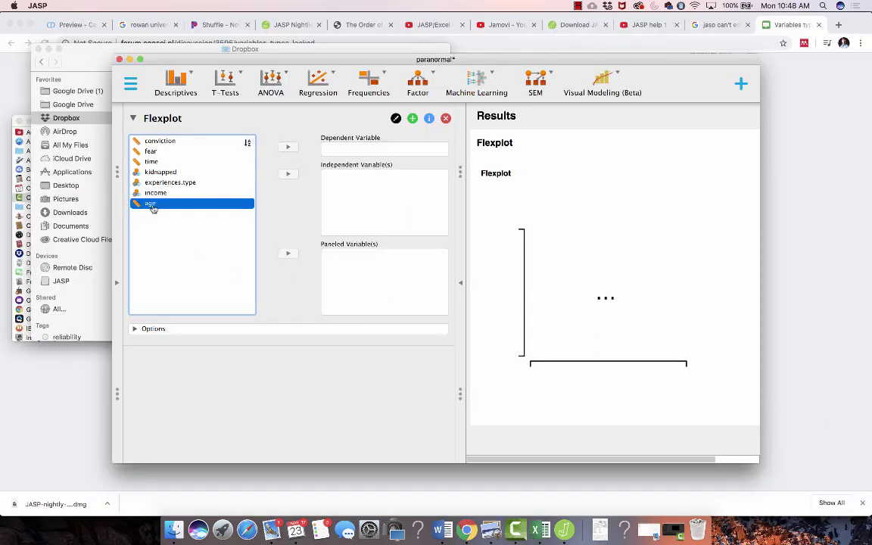
left_click(288, 147)
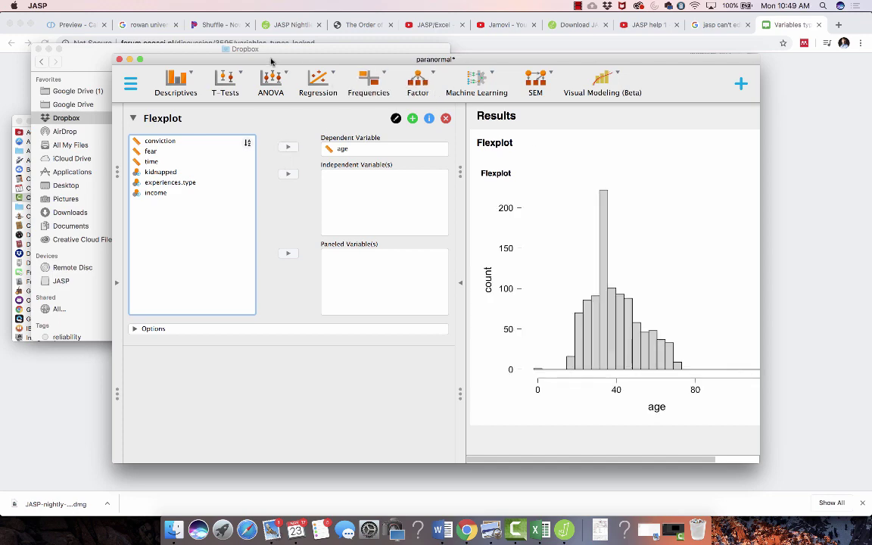
left_click_drag(245, 54, 218, 12)
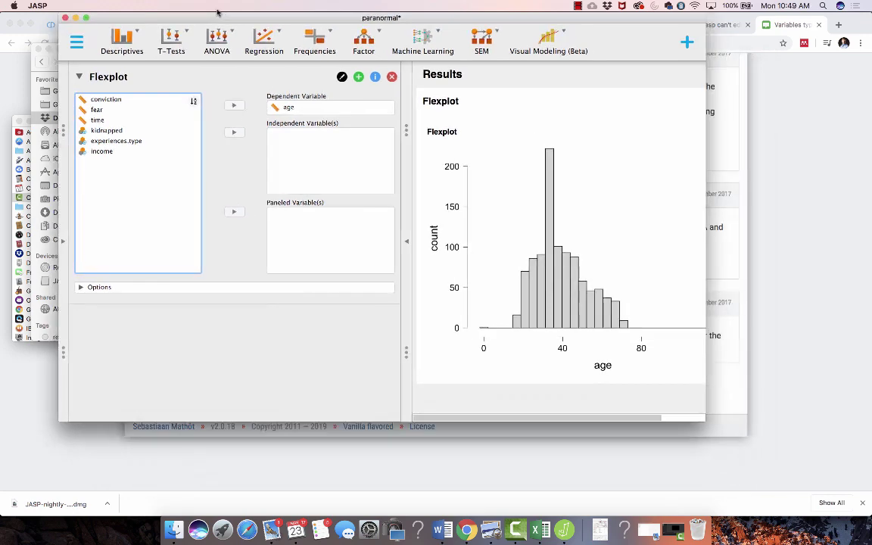
left_click(85, 17)
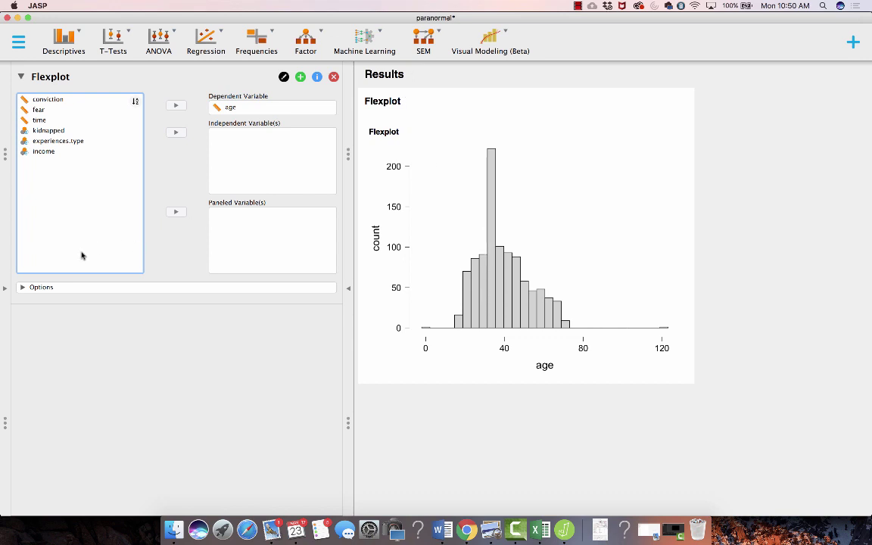
- Under Options, cycle the GGplot theme through Black and white, Minimal and Classic, ending on Dark
left_click(33, 288)
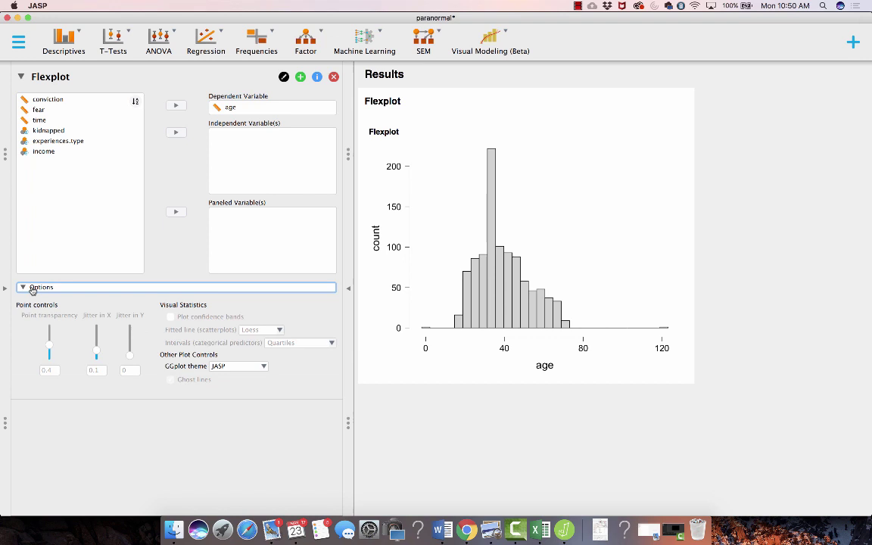
left_click(219, 368)
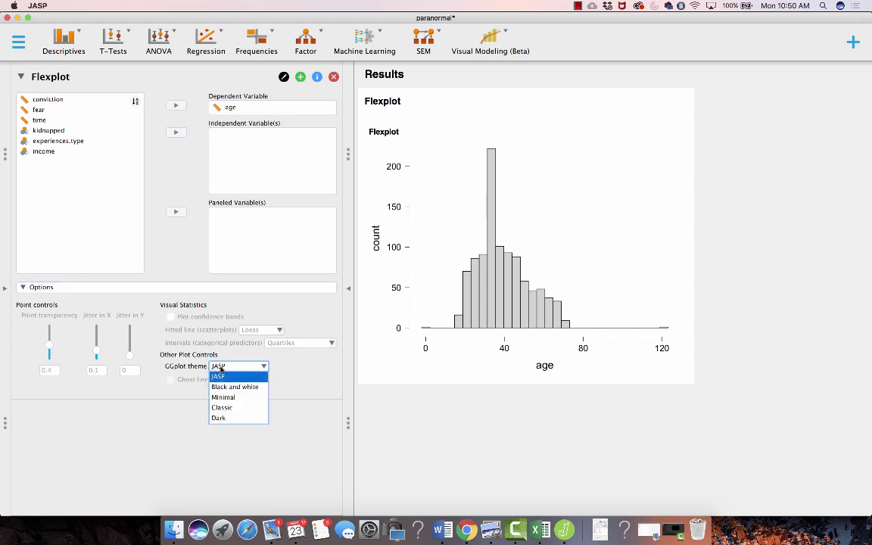
left_click(240, 387)
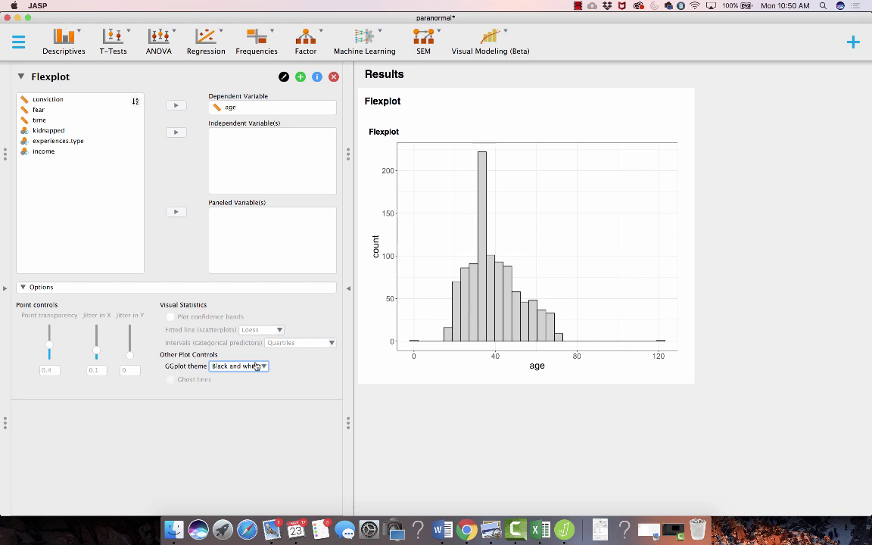
left_click(257, 367)
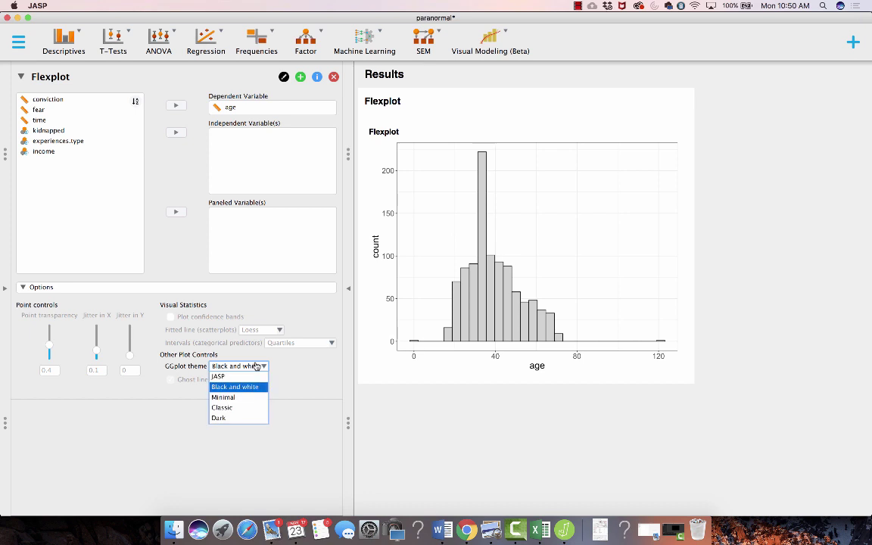
left_click(223, 398)
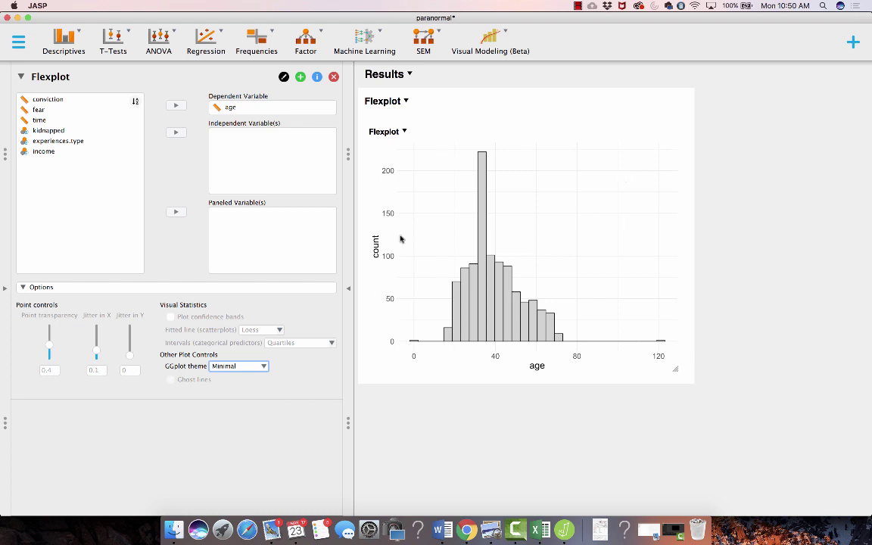
left_click(245, 369)
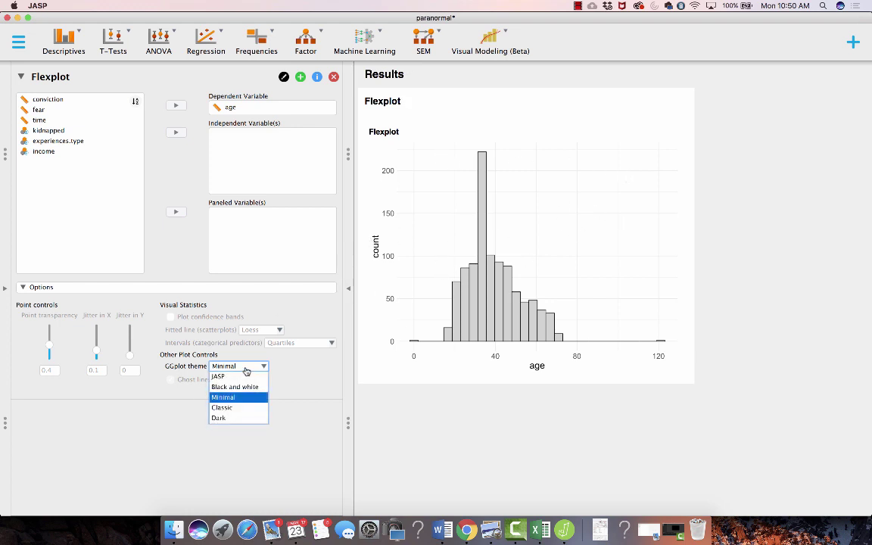
left_click(221, 407)
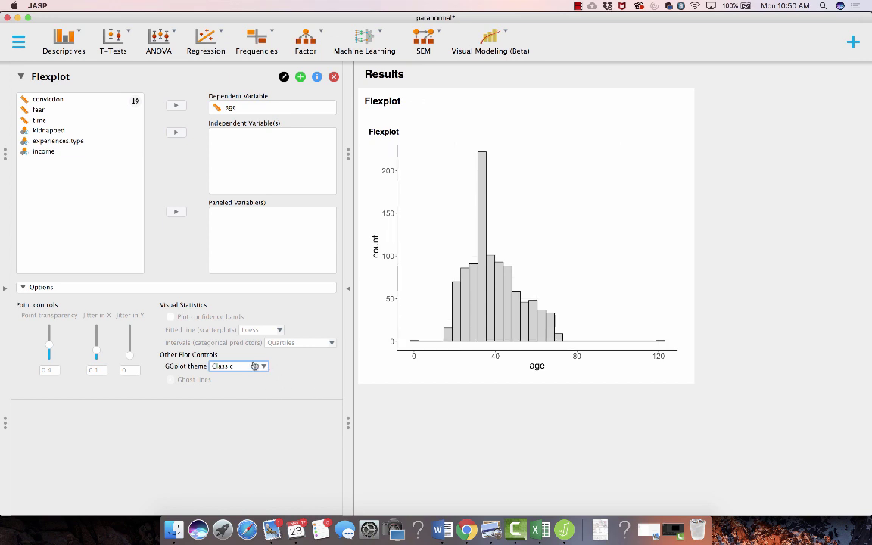
left_click(228, 366)
left_click(218, 418)
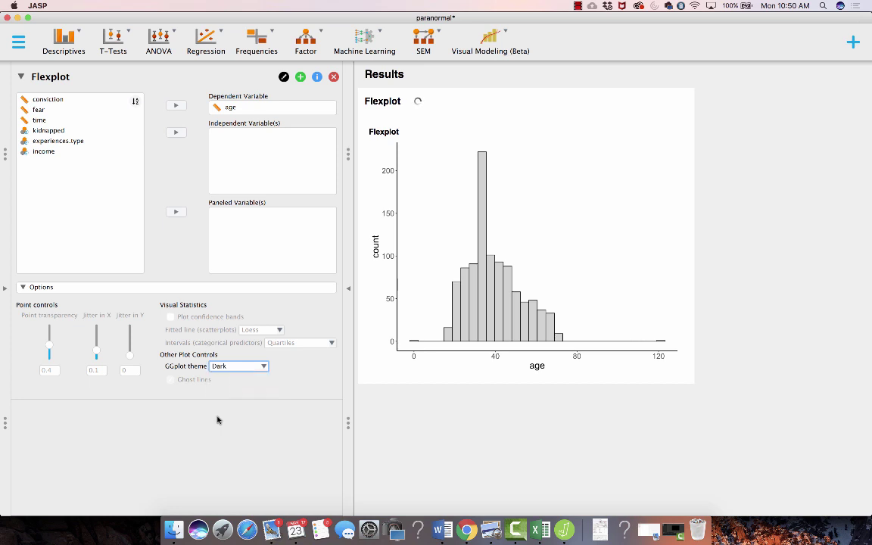